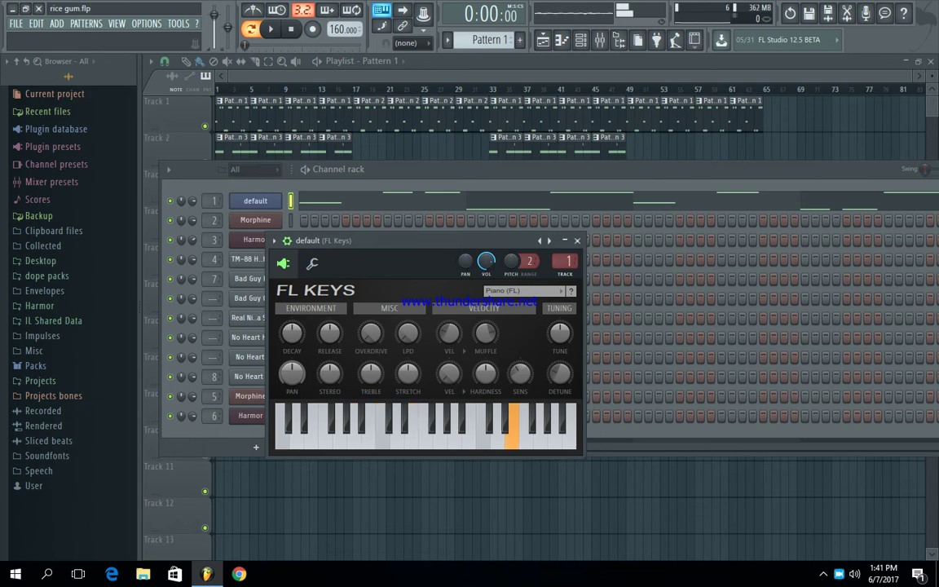
Step: Open the default channel's notes in the piano roll and play back Pattern 1
{"action": "left_click", "coordinate": [577, 241]}
{"action": "left_click", "coordinate": [512, 202]}
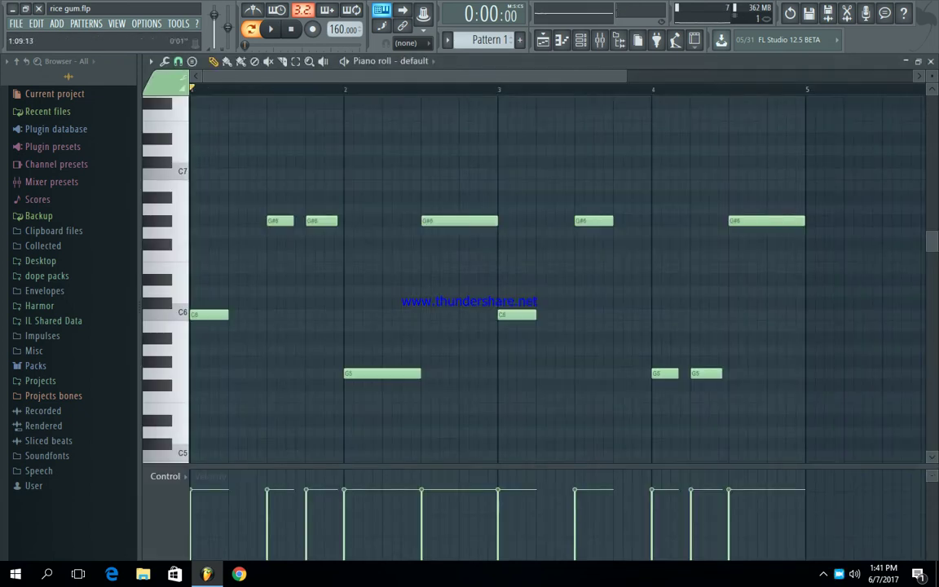
{"action": "left_click", "coordinate": [271, 29]}
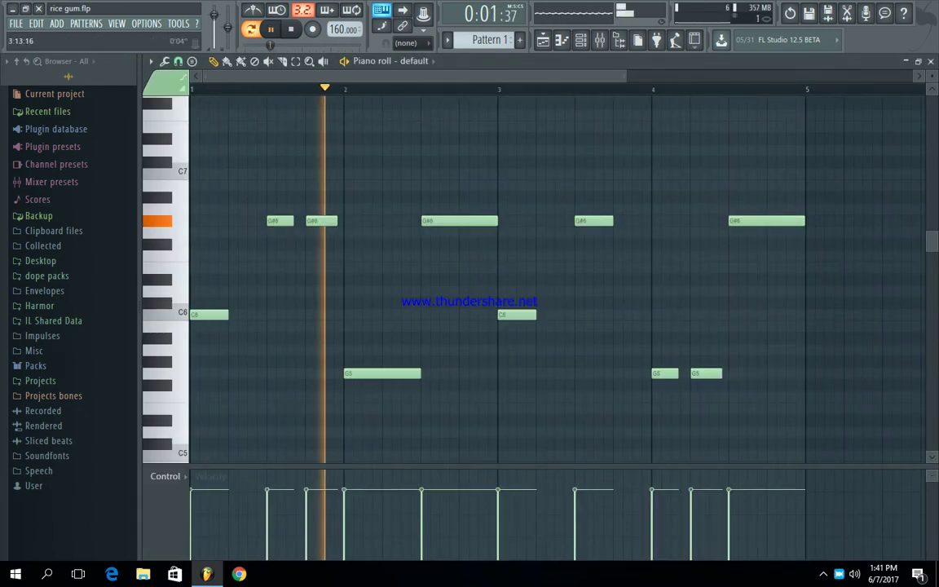
{"action": "left_click_drag", "start_coordinate": [624, 75], "coordinate": [830, 75]}
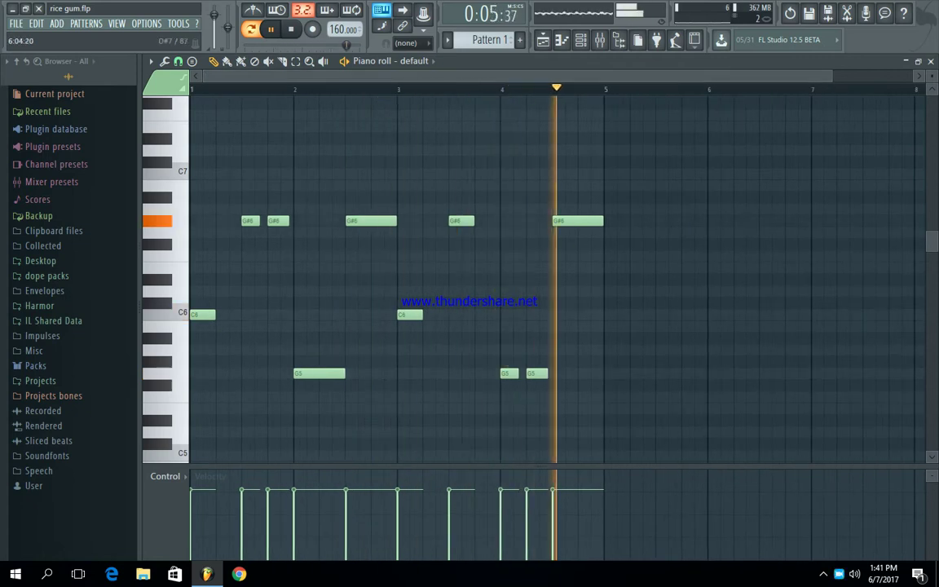
{"action": "left_click", "coordinate": [581, 39]}
{"action": "left_click", "coordinate": [581, 39]}
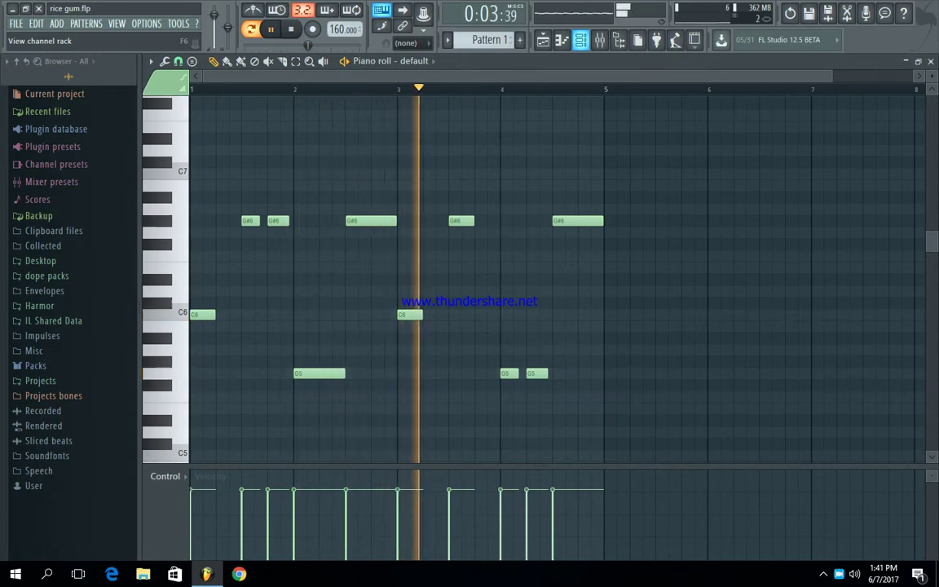
{"action": "key", "text": "space"}
Step: Play back Pattern 2 and inspect the Morphine channel's synth settings
{"action": "scroll", "coordinate": [491, 40], "scroll_direction": "up", "scroll_amount": 1}
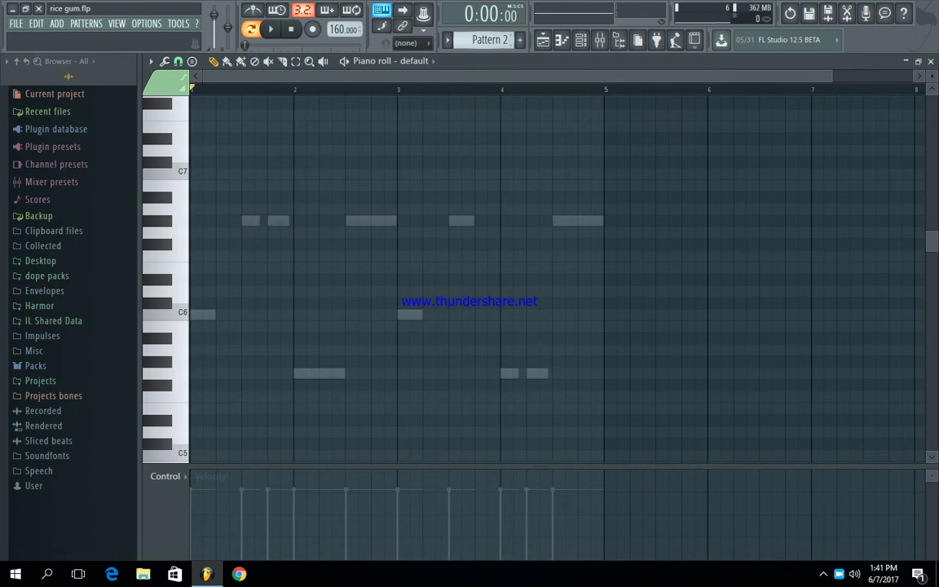
{"action": "key", "text": "F6"}
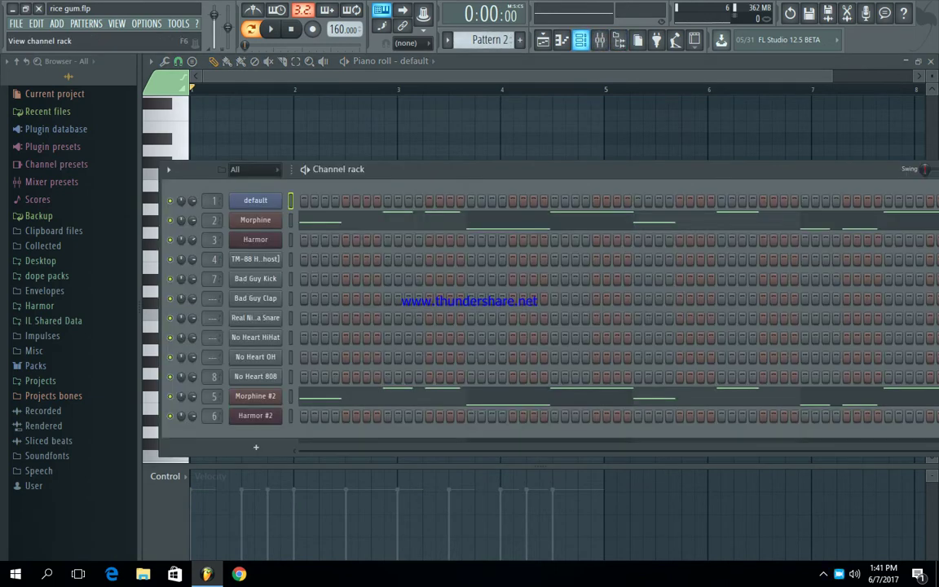
{"action": "key", "text": "space"}
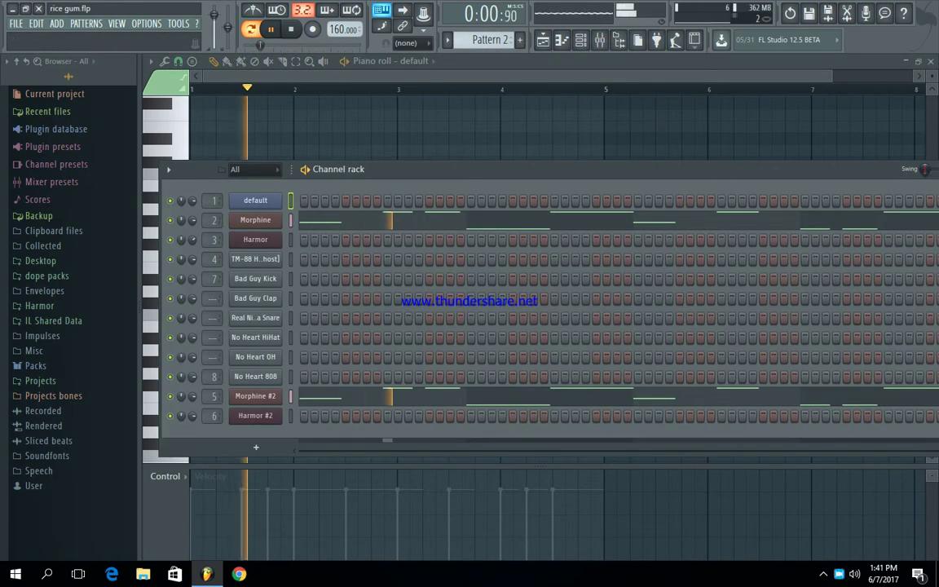
{"action": "left_click", "coordinate": [255, 219]}
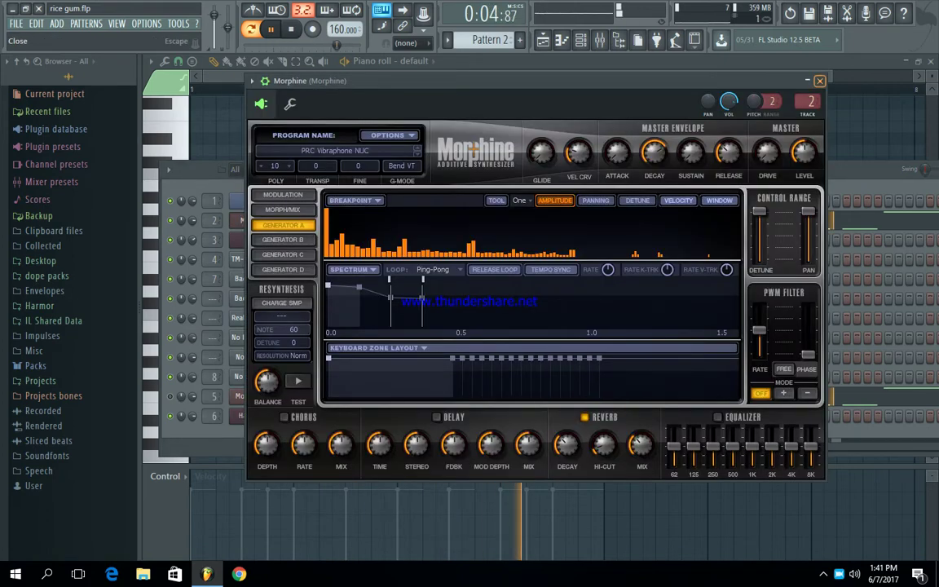
{"action": "left_click", "coordinate": [820, 80]}
Step: Examine the Morphine channel's notes in the piano roll while Pattern 2 plays
{"action": "left_click", "coordinate": [717, 220]}
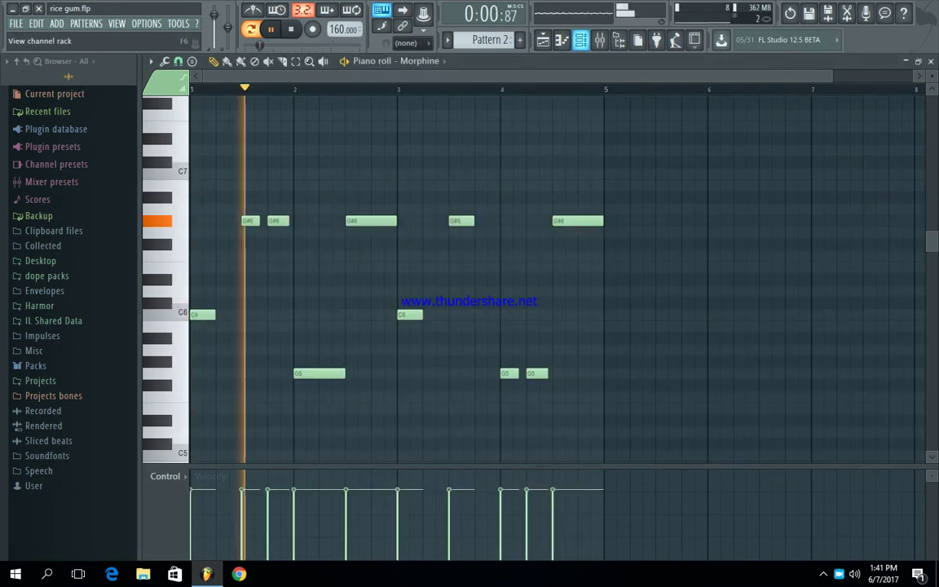
{"action": "key", "text": "F6"}
{"action": "key", "text": "F6"}
{"action": "key", "text": "F6"}
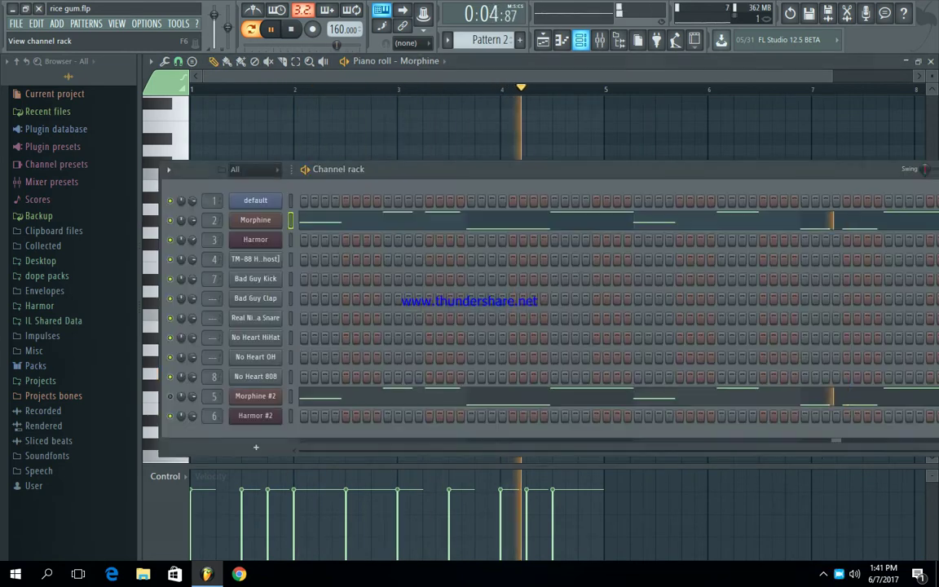
{"action": "key", "text": "space"}
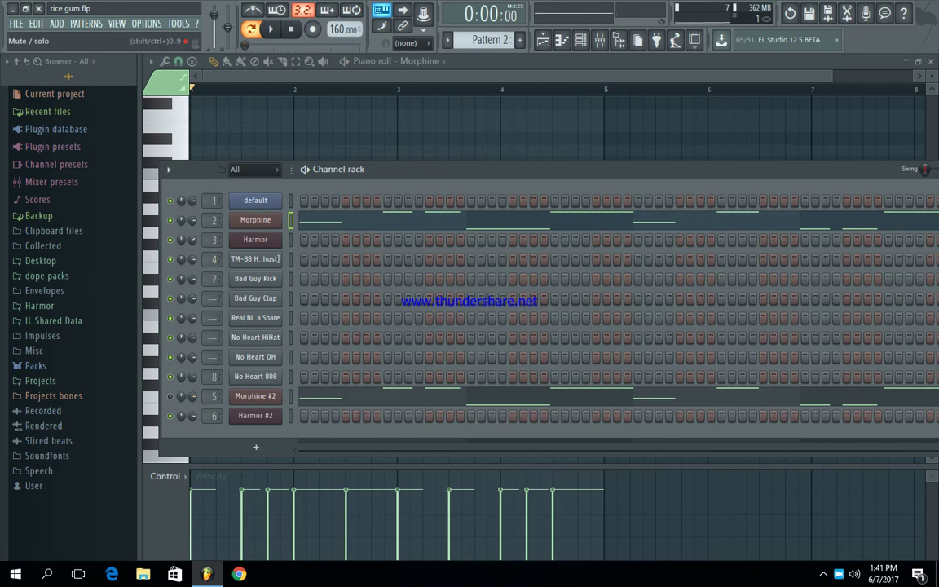
Step: Show the Morphine #2 channel's notes in the piano roll and play back Pattern 2 with both Morphine channels
{"action": "left_click", "coordinate": [451, 398]}
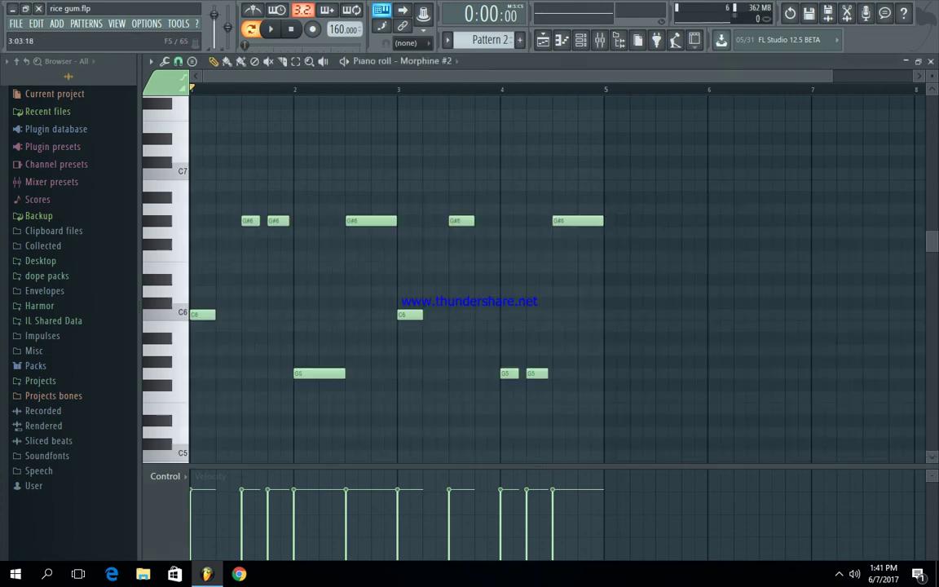
{"action": "left_click", "coordinate": [271, 28]}
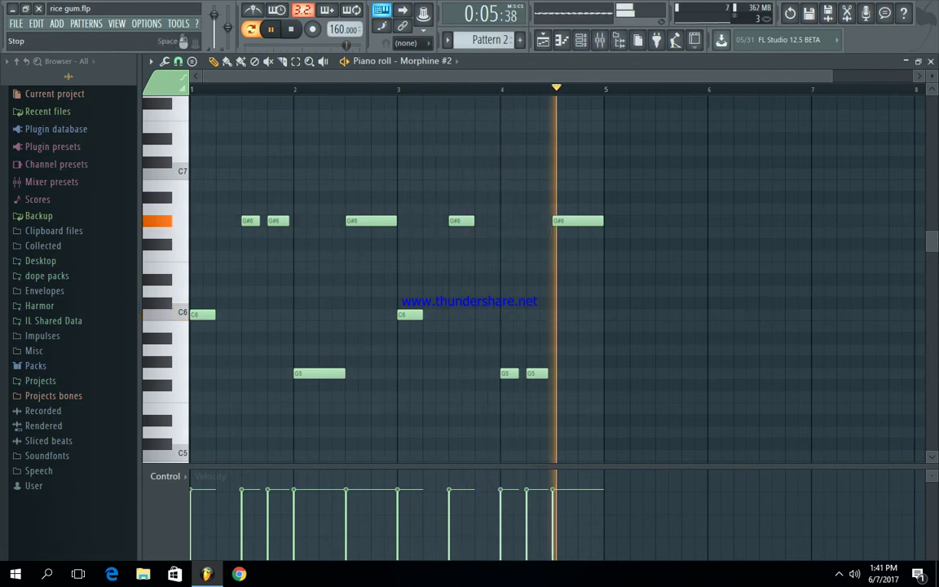
{"action": "key", "text": "space"}
{"action": "key", "text": "F6"}
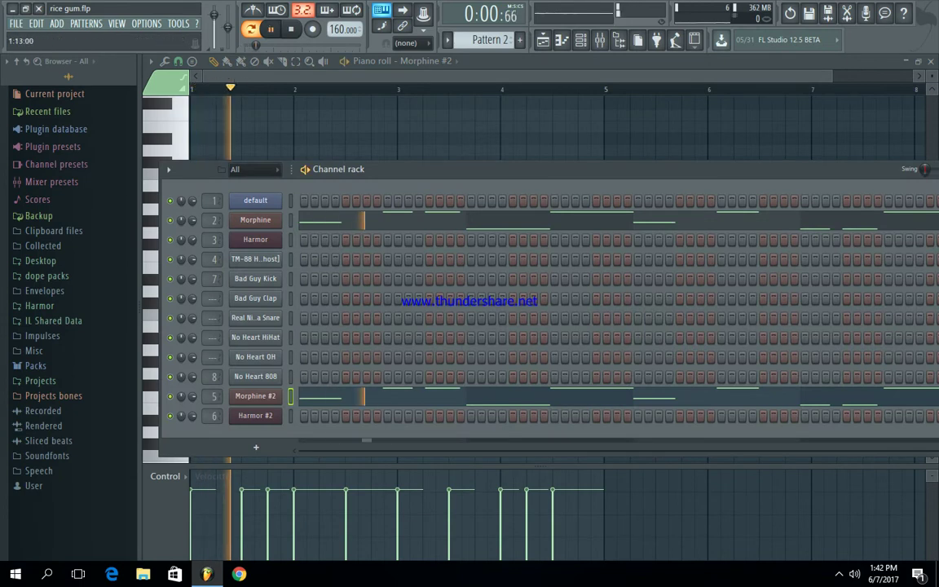
{"action": "left_click_drag", "start_coordinate": [522, 170], "coordinate": [456, 168]}
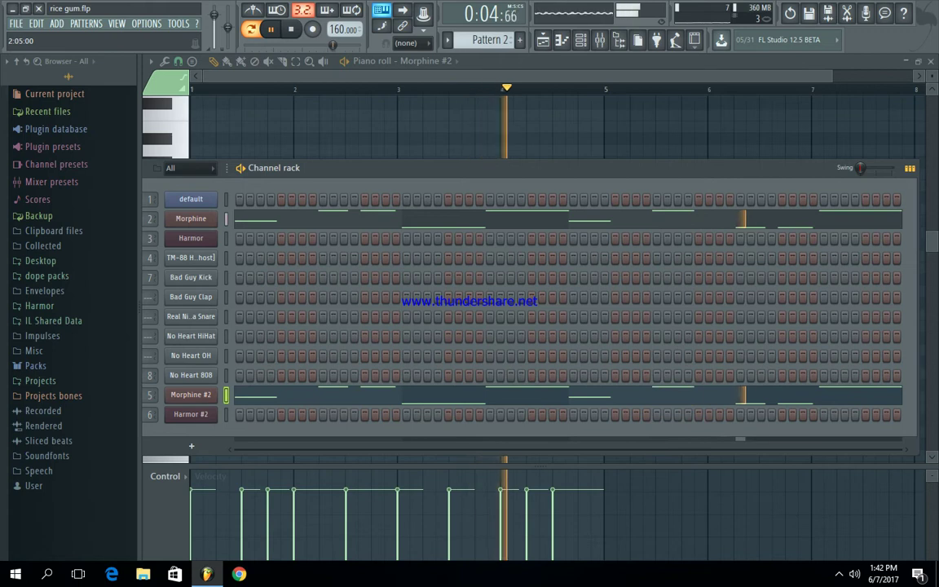
{"action": "key", "text": "space"}
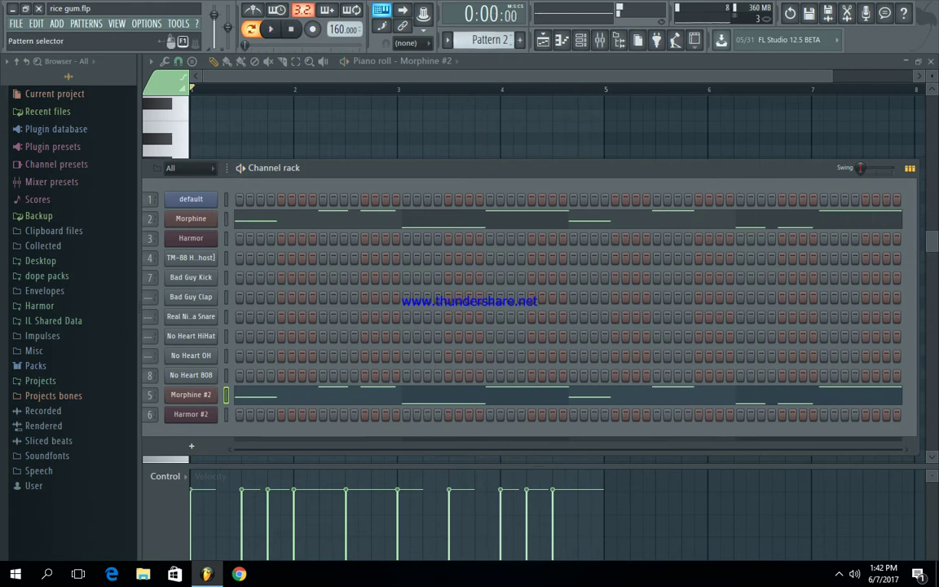
Step: Inspect Pattern 3's Harmor synth and play back its notes in the piano roll
{"action": "scroll", "coordinate": [489, 40], "scroll_direction": "up", "scroll_amount": 1}
{"action": "left_click", "coordinate": [191, 238]}
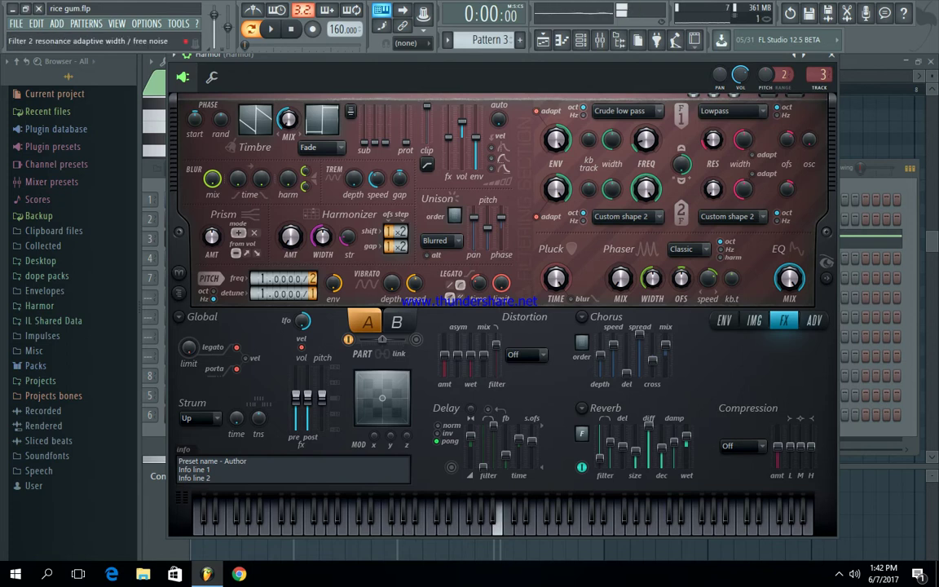
{"action": "left_click", "coordinate": [831, 56]}
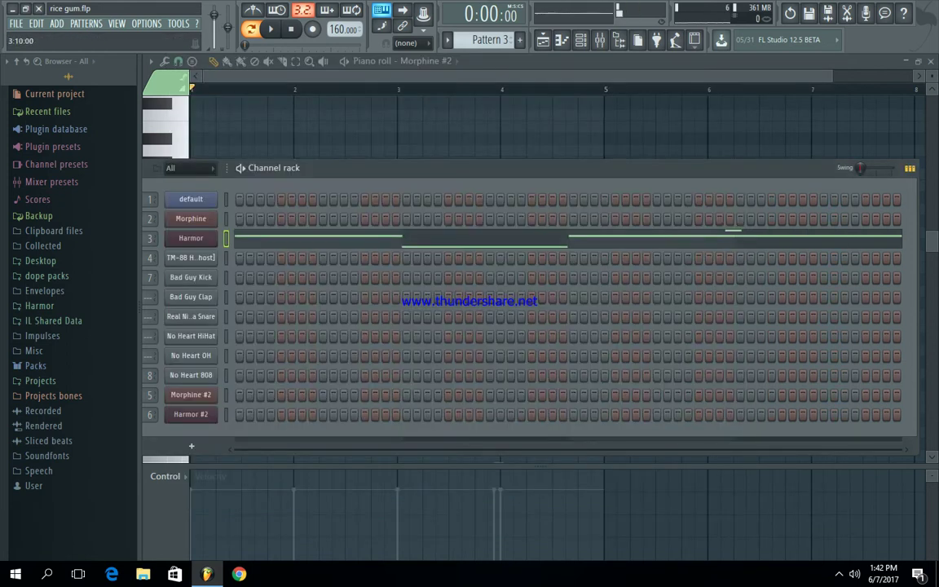
{"action": "left_click", "coordinate": [666, 238]}
{"action": "scroll", "coordinate": [605, 229], "scroll_direction": "down", "scroll_amount": 5}
{"action": "key", "text": "space"}
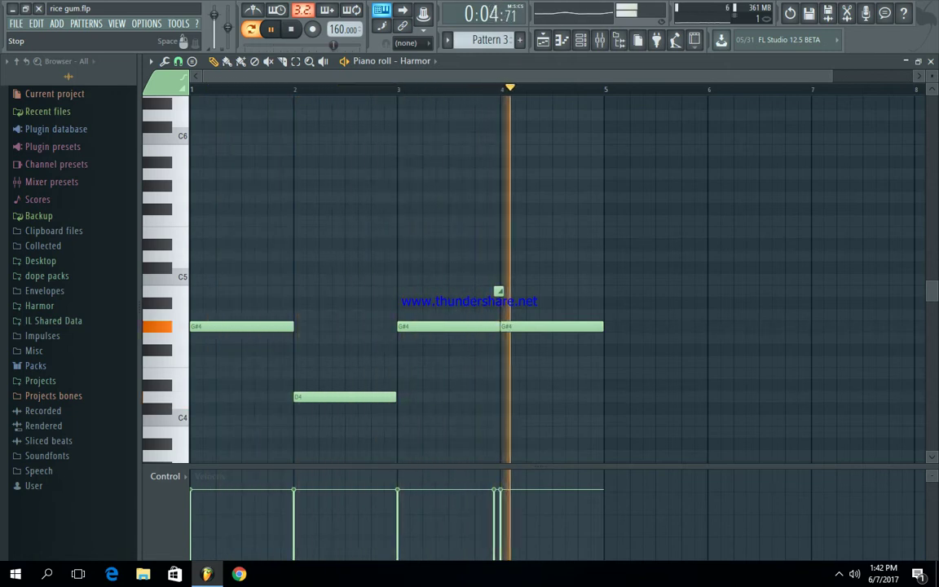
{"action": "key", "text": "space"}
Step: Inspect Pattern 4's TM-88 Hits [Ghost] sample settings and play back its notes in the piano roll
{"action": "key", "text": "F6"}
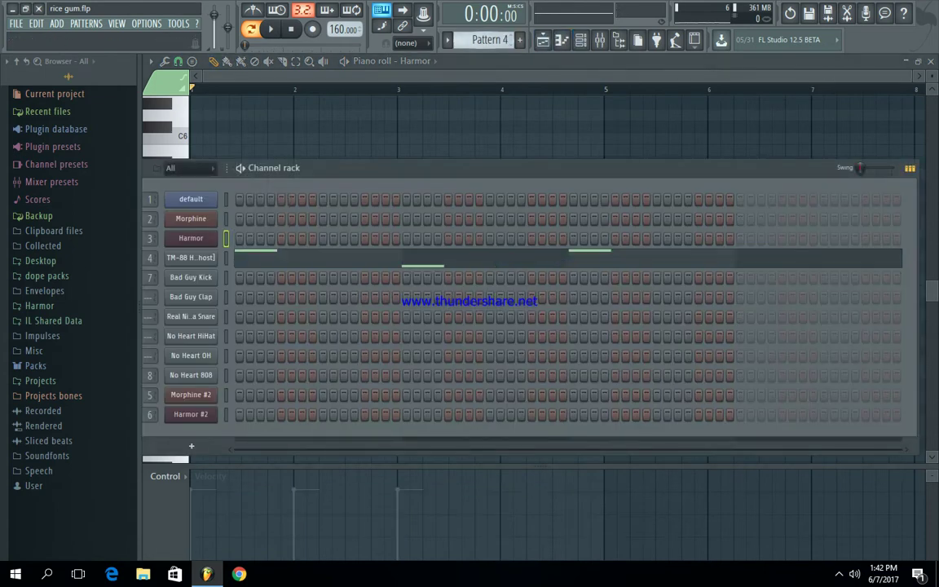
{"action": "left_click", "coordinate": [191, 257]}
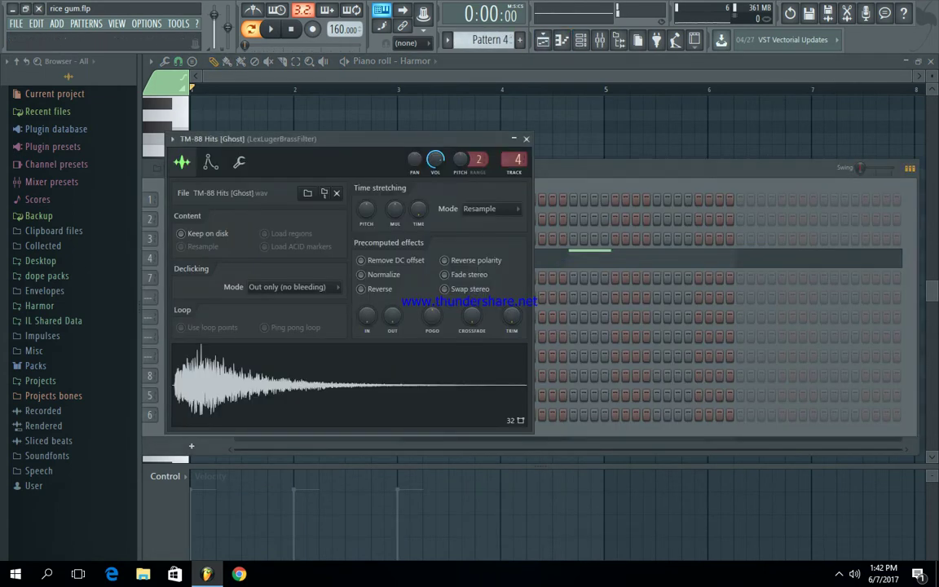
{"action": "left_click", "coordinate": [527, 138]}
{"action": "left_click", "coordinate": [432, 254]}
{"action": "key", "text": "space"}
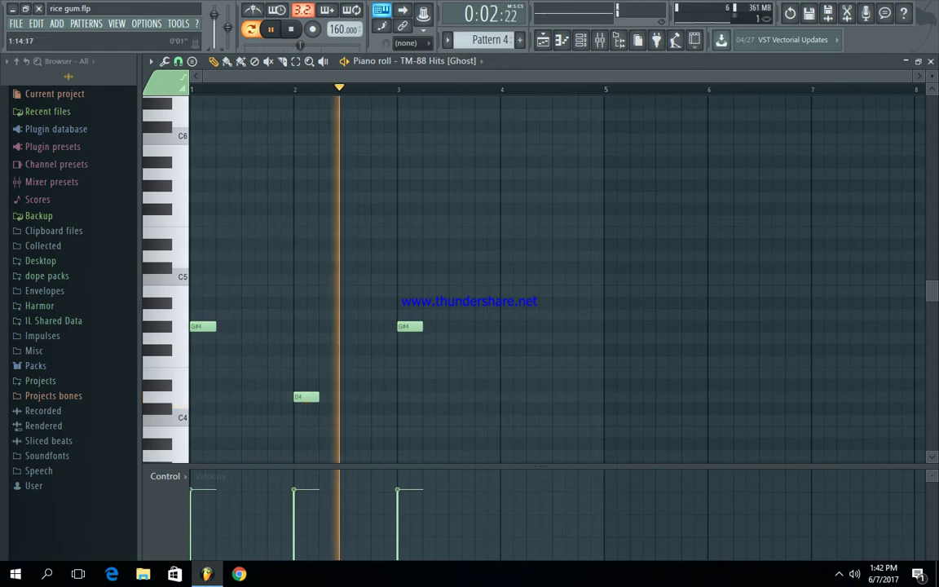
{"action": "key", "text": "space"}
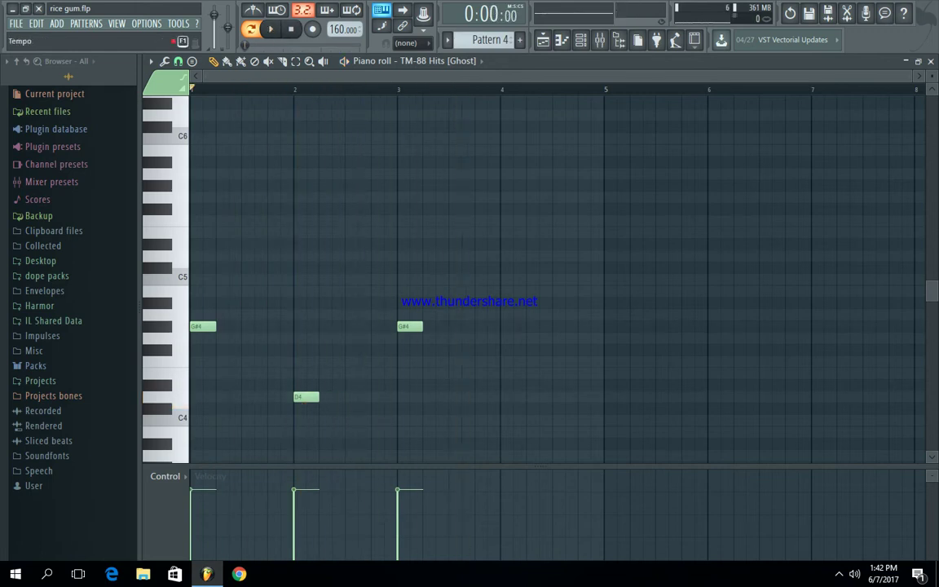
Step: Play back the kick and clap drums of Pattern 5 and the kick and snare drums of Pattern 6
{"action": "key", "text": "F6"}
{"action": "scroll", "coordinate": [492, 40], "scroll_direction": "up", "scroll_amount": 1}
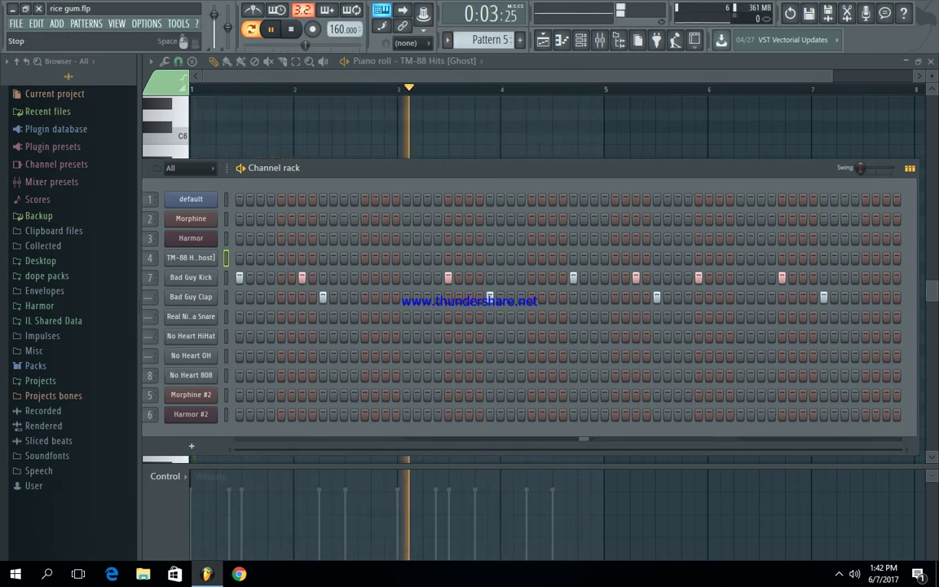
{"action": "key", "text": "space"}
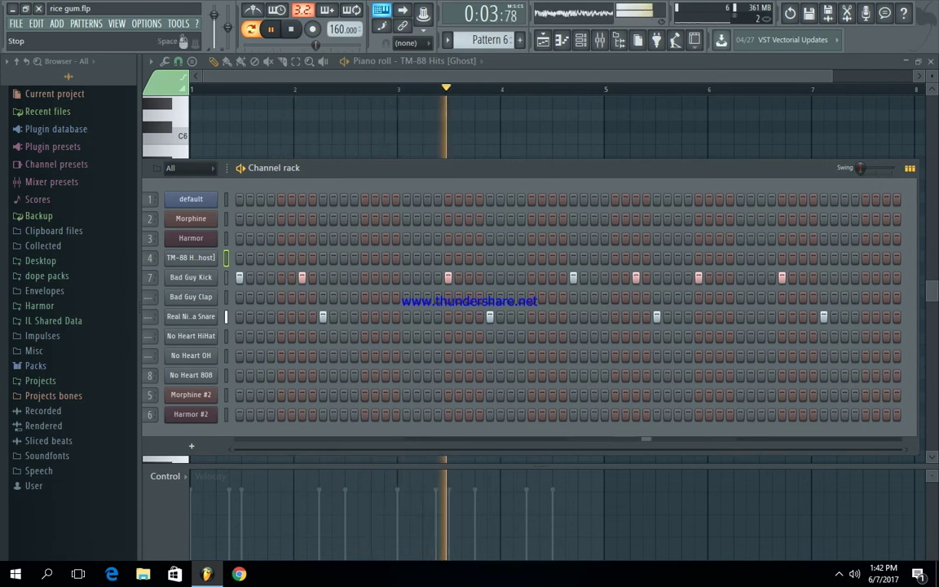
{"action": "key", "text": "space"}
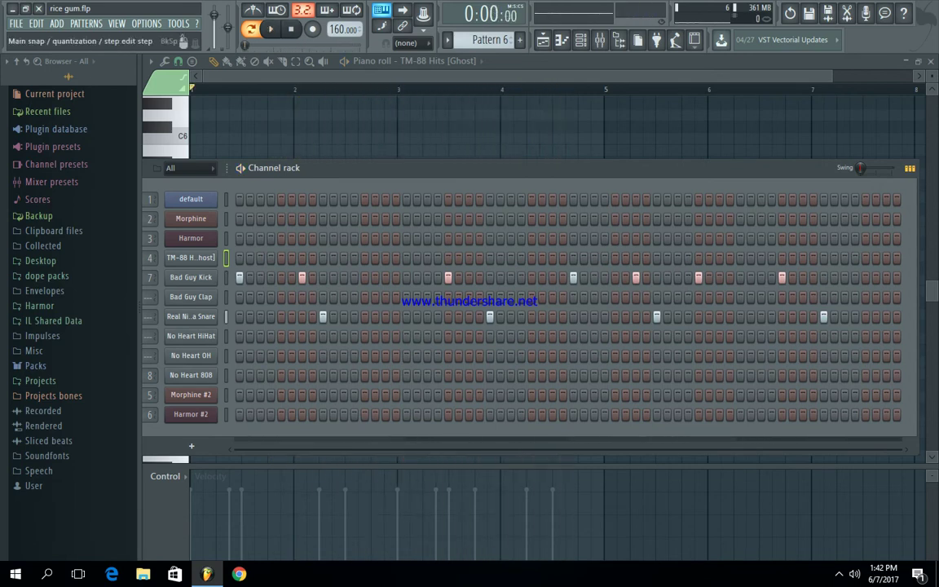
Step: Play back Pattern 7 and examine the snare channel's closing roll in the piano roll
{"action": "scroll", "coordinate": [491, 39], "scroll_direction": "up", "scroll_amount": 1}
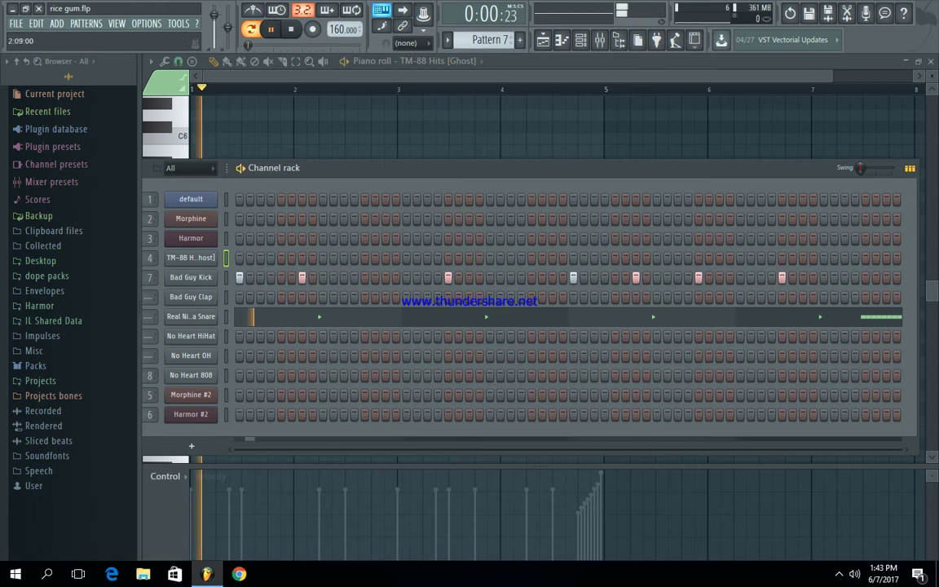
{"action": "left_click", "coordinate": [530, 317]}
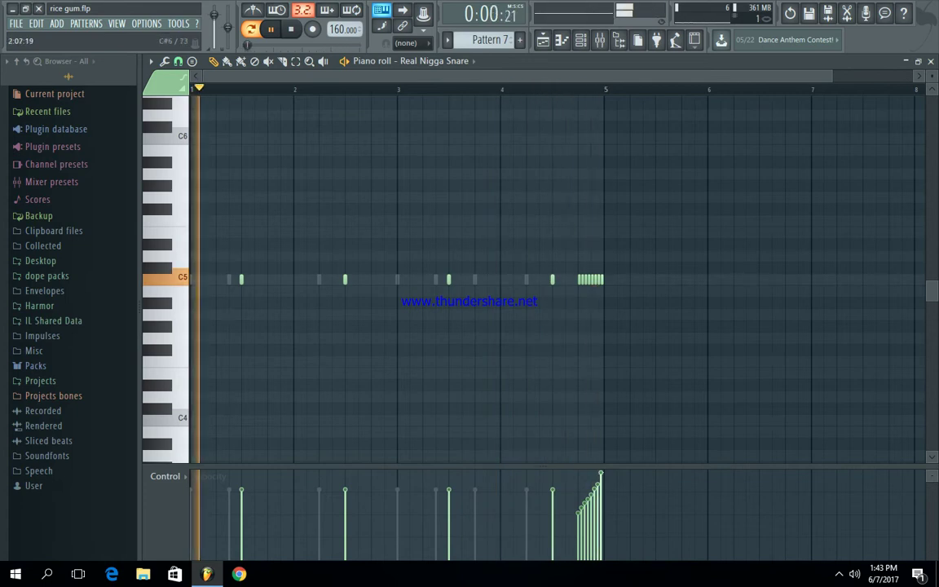
{"action": "key", "text": "space"}
Step: Open the No Heart HiHat notes of Pattern 8 in the piano roll and examine them closely during playback
{"action": "left_click", "coordinate": [580, 40]}
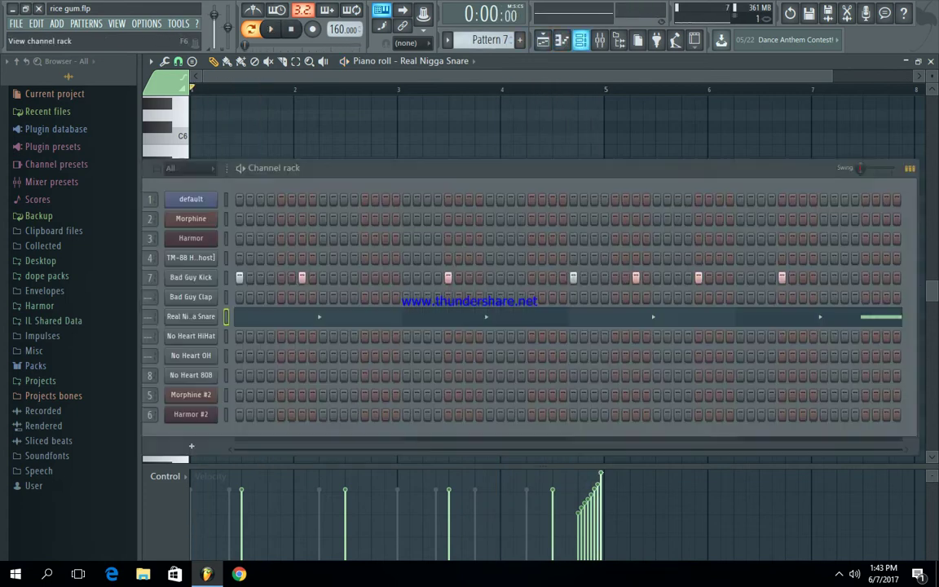
{"action": "scroll", "coordinate": [491, 40], "scroll_direction": "down", "scroll_amount": 1}
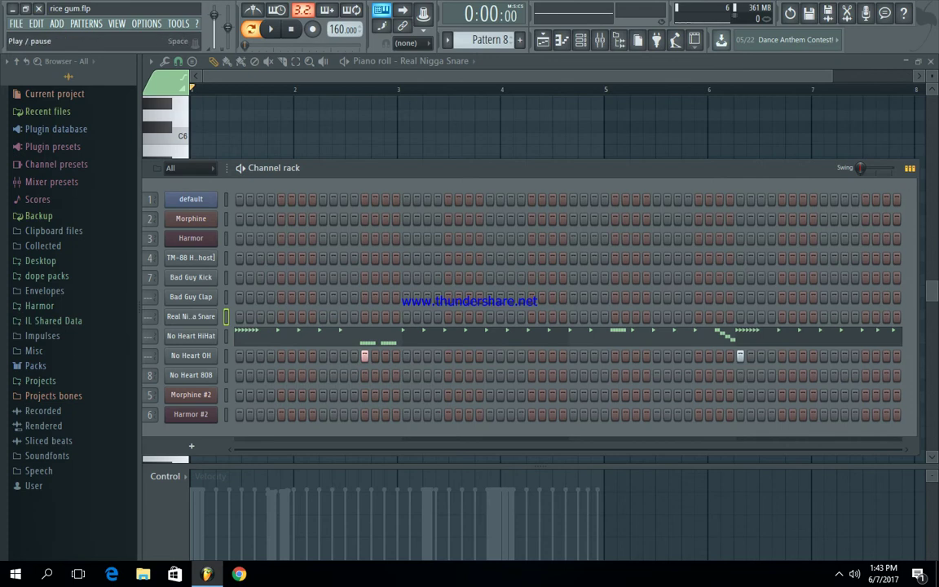
{"action": "left_click", "coordinate": [495, 332]}
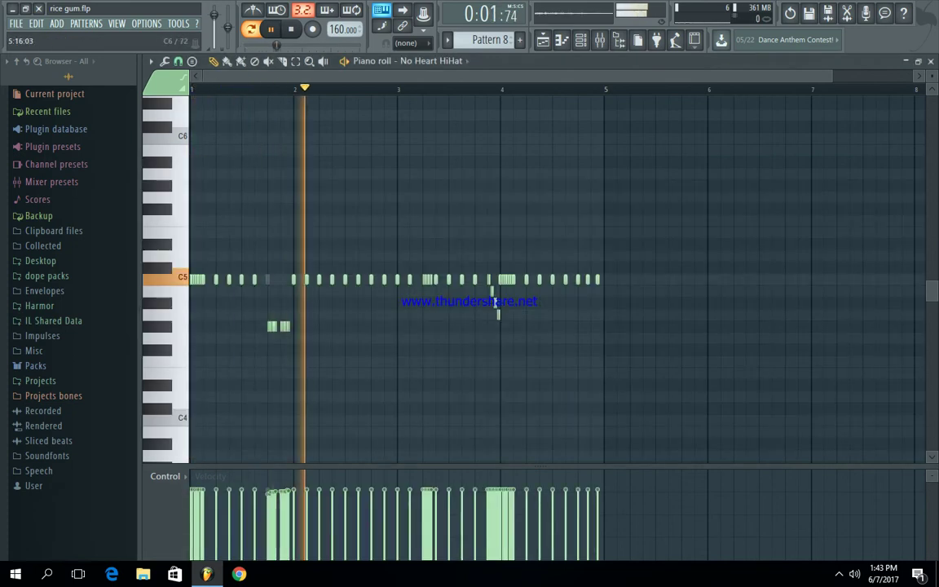
{"action": "left_click_drag", "start_coordinate": [832, 76], "coordinate": [544, 76]}
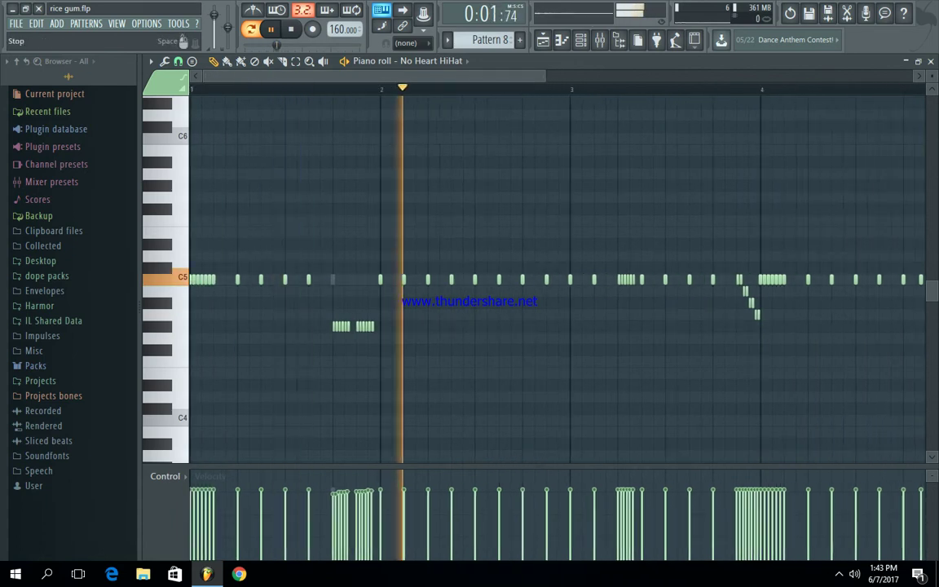
{"action": "key", "text": "space"}
Step: Open the No Heart 808 notes of Pattern 9 in the piano roll and start playback
{"action": "left_click", "coordinate": [581, 39]}
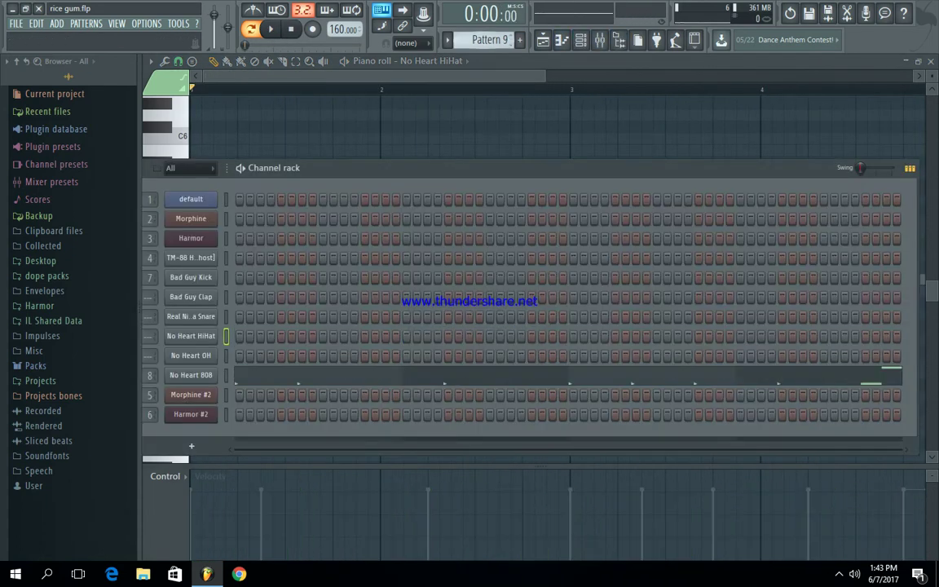
{"action": "left_click", "coordinate": [272, 374]}
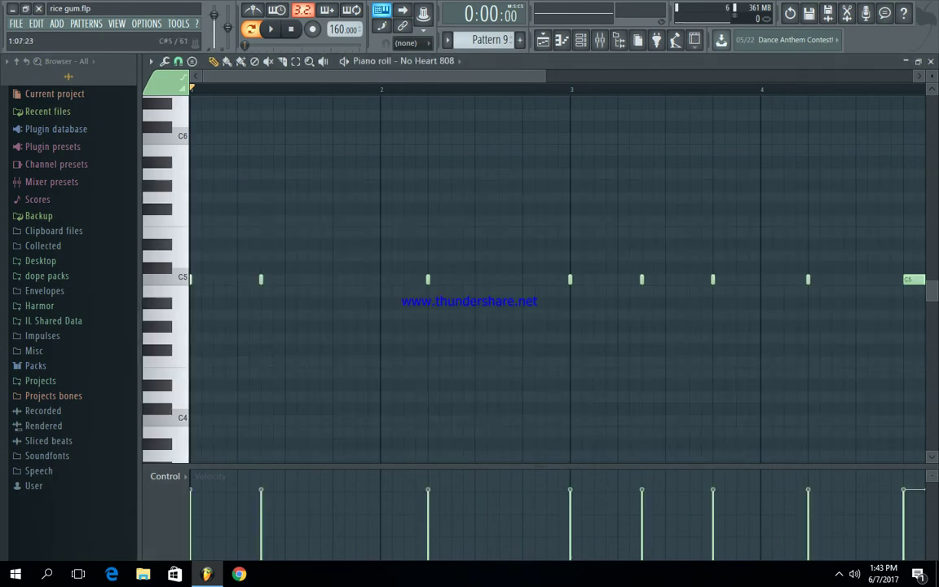
{"action": "key", "text": "space"}
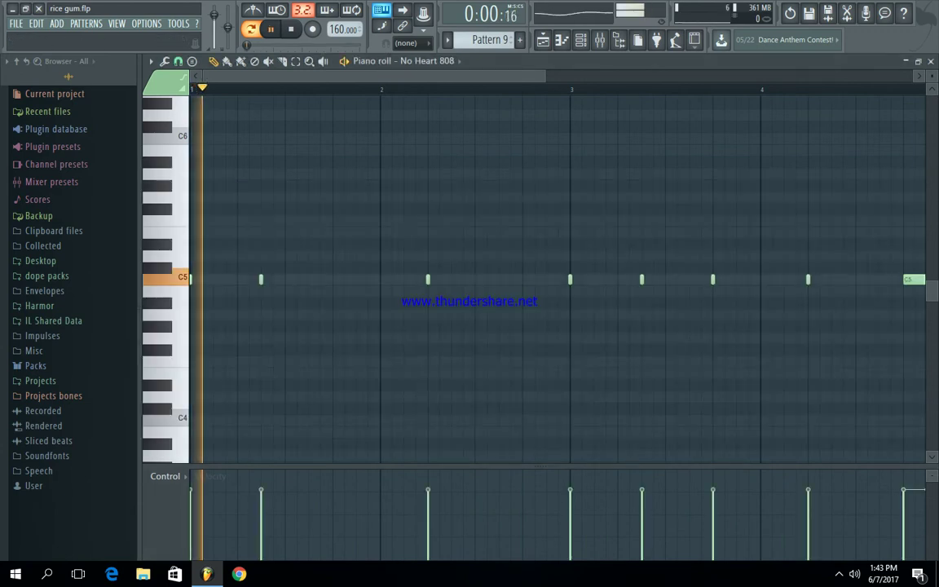
Step: Fit the whole No Heart 808 line of Pattern 9 in the piano roll during playback, and stop playback
{"action": "left_click_drag", "start_coordinate": [545, 75], "coordinate": [635, 76]}
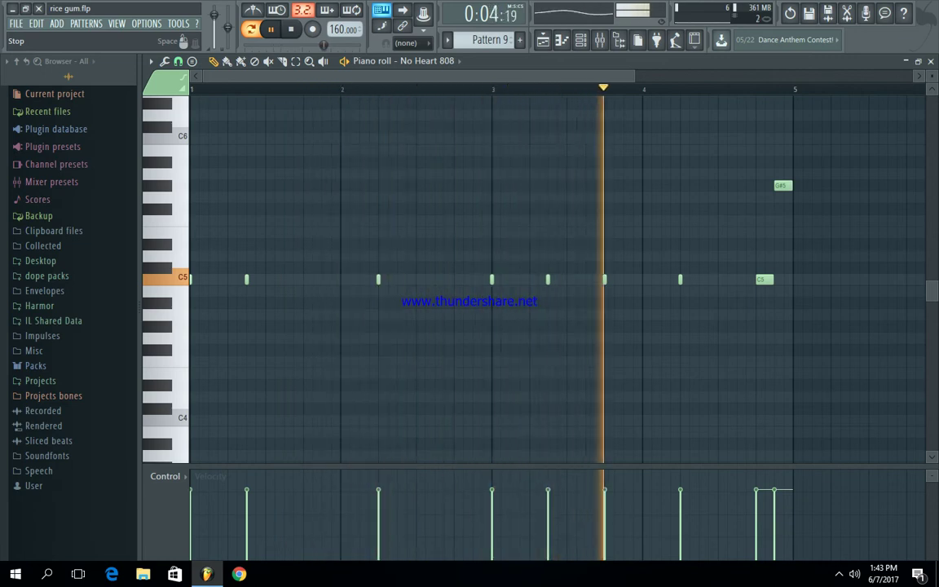
{"action": "key", "text": "space"}
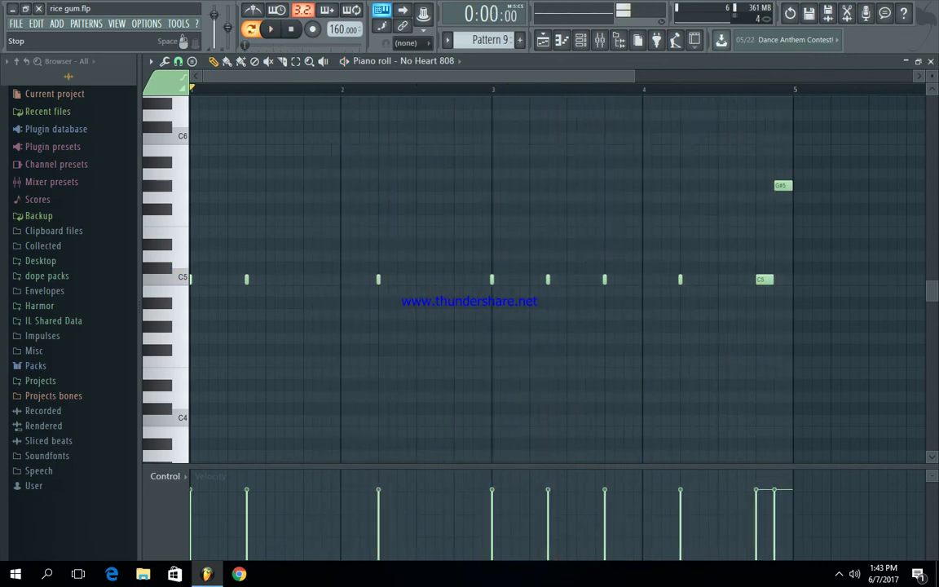
Step: Switch to Pattern 10 in the channel rack and inspect the Harmor #2 instrument's settings, closing its plugin window
{"action": "left_click", "coordinate": [580, 40]}
{"action": "scroll", "coordinate": [489, 40], "scroll_direction": "up", "scroll_amount": 1}
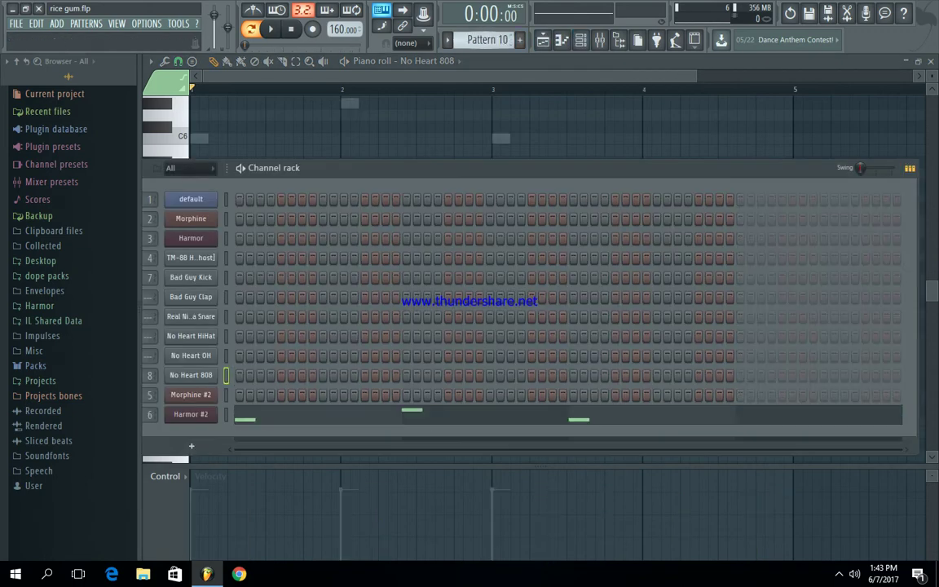
{"action": "left_click", "coordinate": [191, 414]}
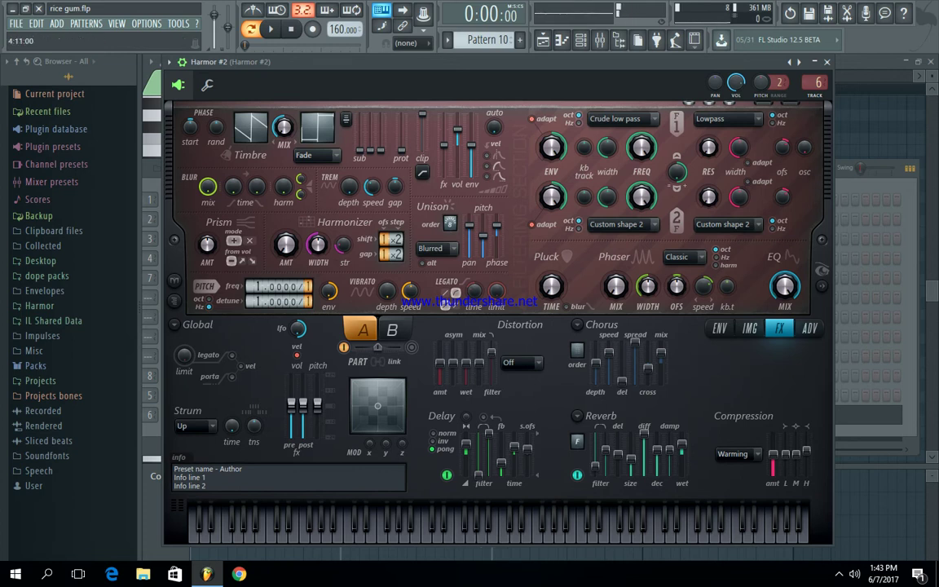
{"action": "left_click", "coordinate": [827, 62]}
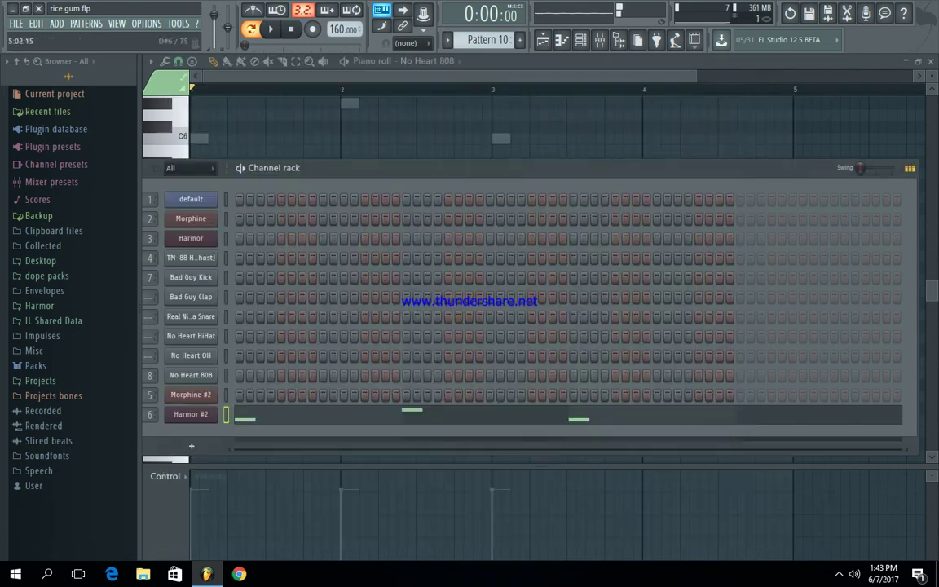
Step: Open the Harmor #2 notes of Pattern 10 in the piano roll and play them back
{"action": "left_click", "coordinate": [578, 415]}
{"action": "scroll", "coordinate": [569, 410], "scroll_direction": "up", "scroll_amount": 5}
{"action": "key", "text": "space"}
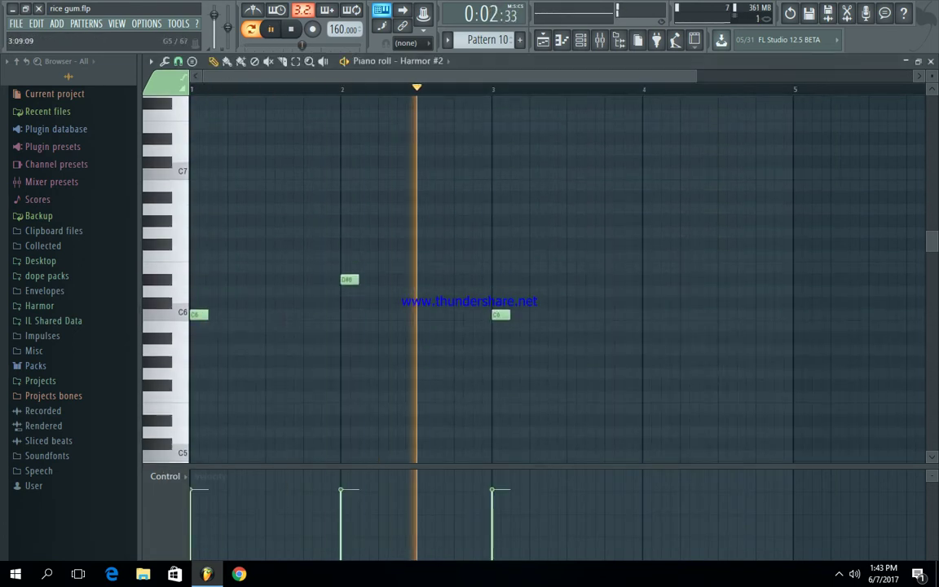
{"action": "key", "text": "space"}
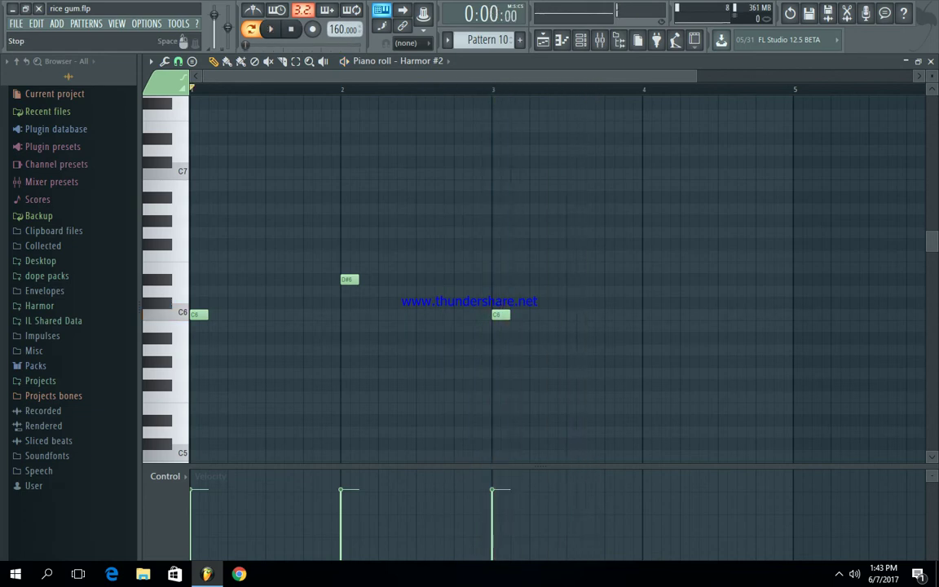
Step: Open the playlist and play the full song arrangement through to its end, then stop playback
{"action": "key", "text": "F5"}
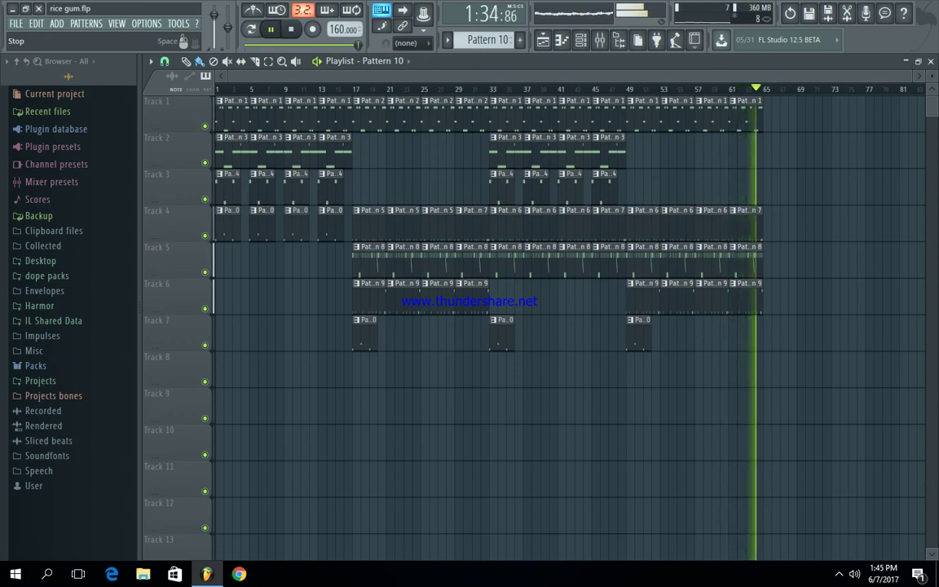
{"action": "key", "text": "space"}
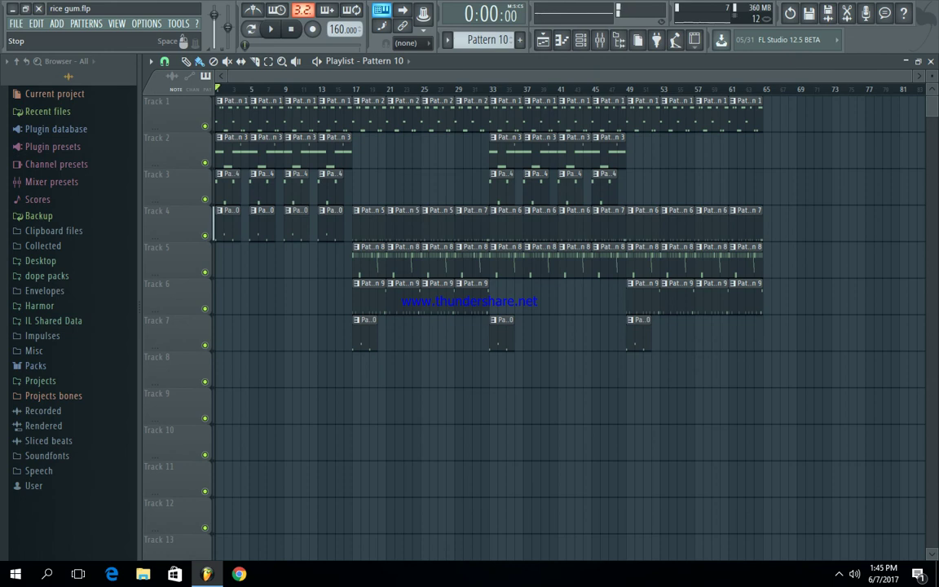
Step: Save the rice gum.flp project and close FL Studio
{"action": "left_click", "coordinate": [15, 23]}
{"action": "left_click", "coordinate": [29, 79]}
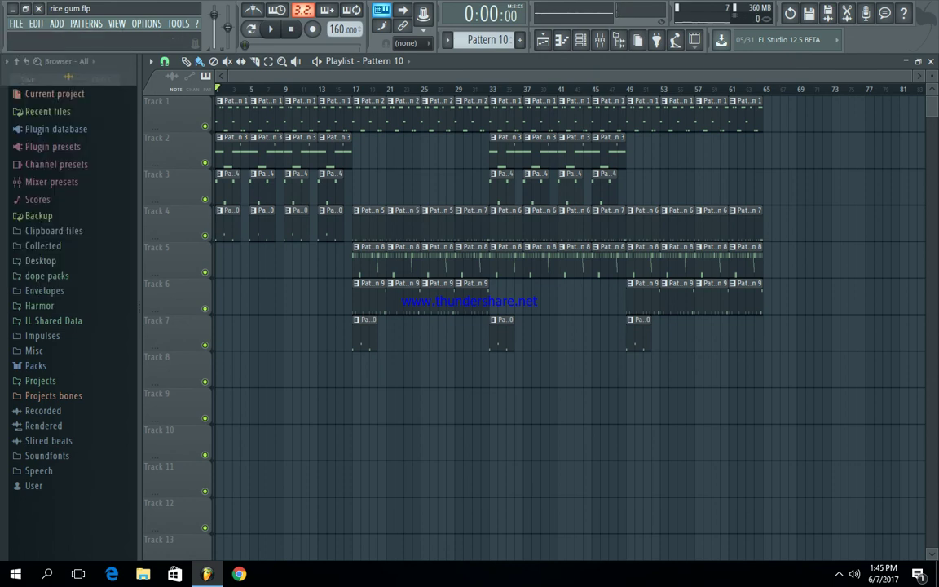
{"action": "left_click", "coordinate": [38, 8]}
{"action": "right_click", "coordinate": [264, 451]}
{"action": "right_click", "coordinate": [270, 440]}
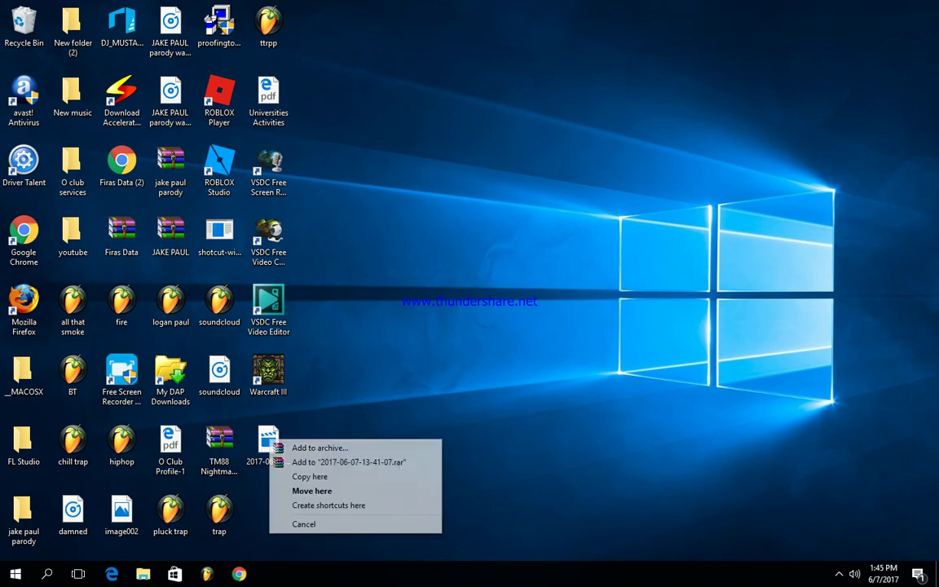
{"action": "key", "text": "Escape"}
{"action": "right_click", "coordinate": [269, 444]}
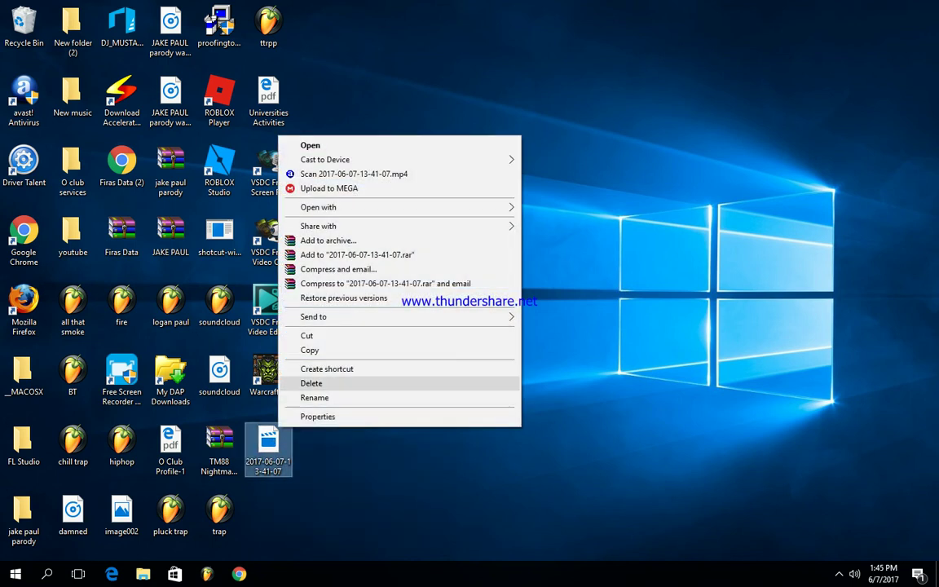
{"action": "left_click", "coordinate": [309, 396]}
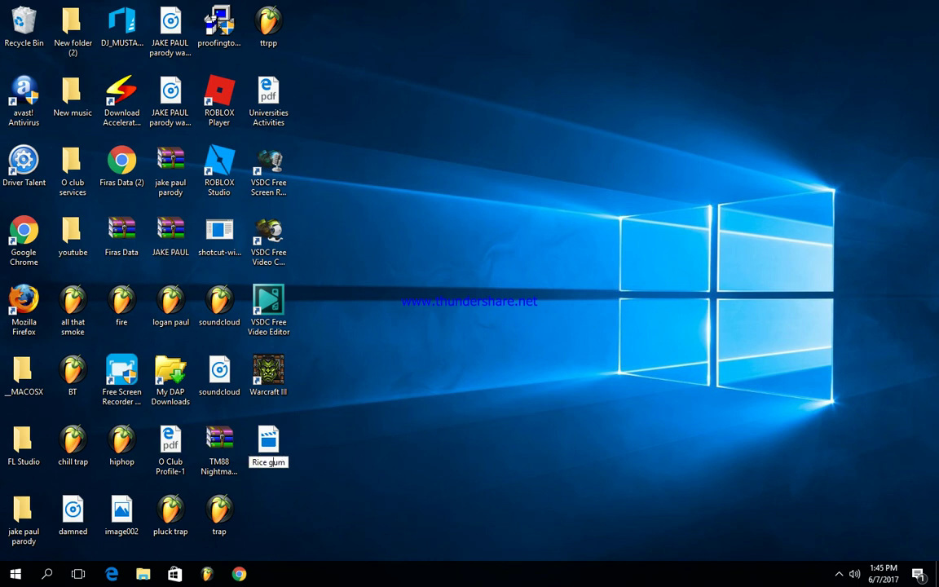
{"action": "key", "text": "Return"}
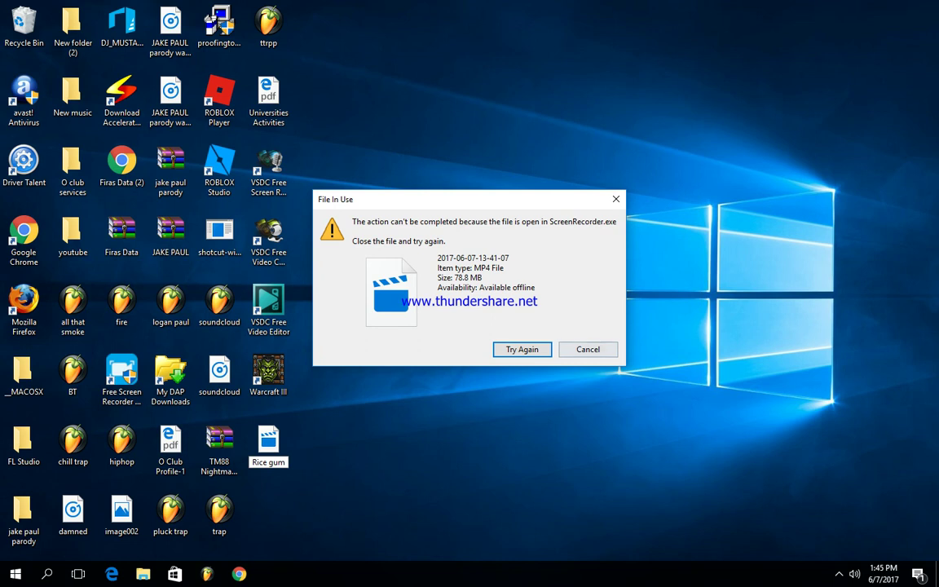
{"action": "key", "text": "Escape"}
Step: Show the hidden system tray icons on the taskbar
{"action": "left_click", "coordinate": [839, 575]}
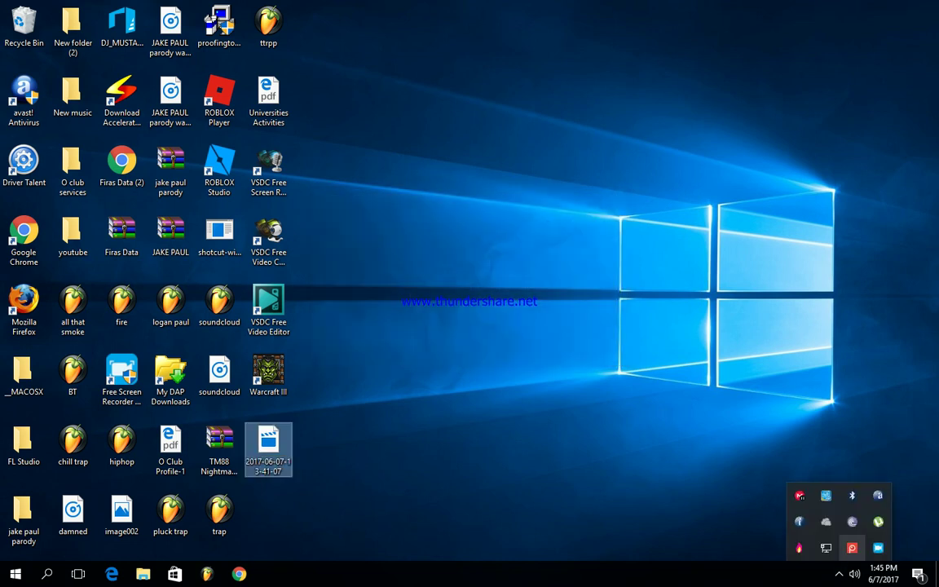